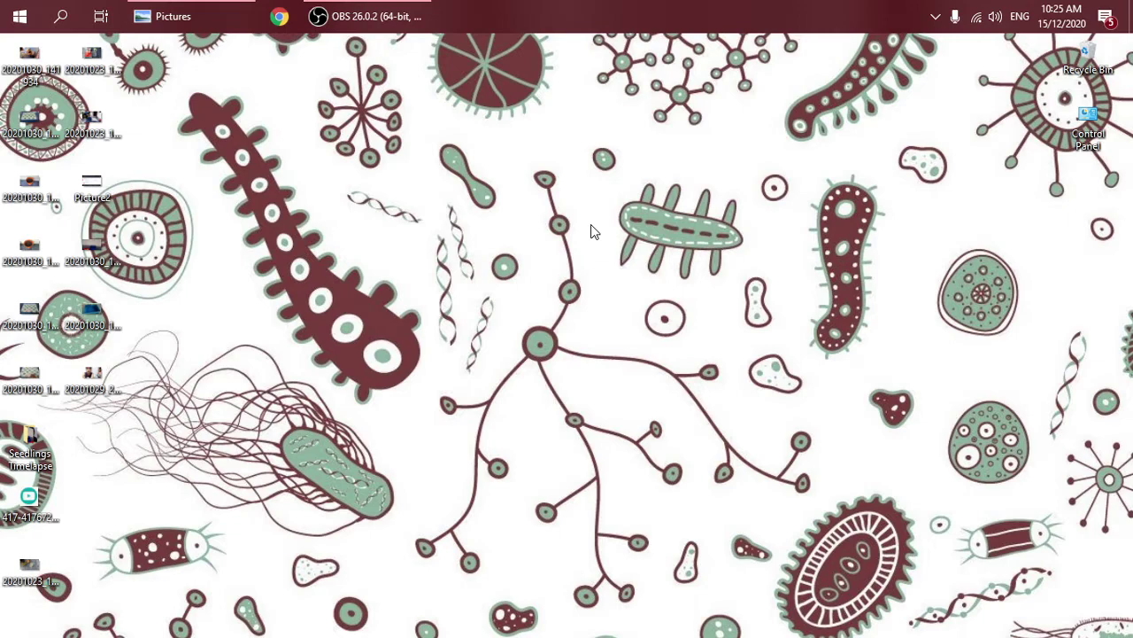
Open 3D Builder and load the recent bacteria model that has the small orange surface projections
click(3, 9)
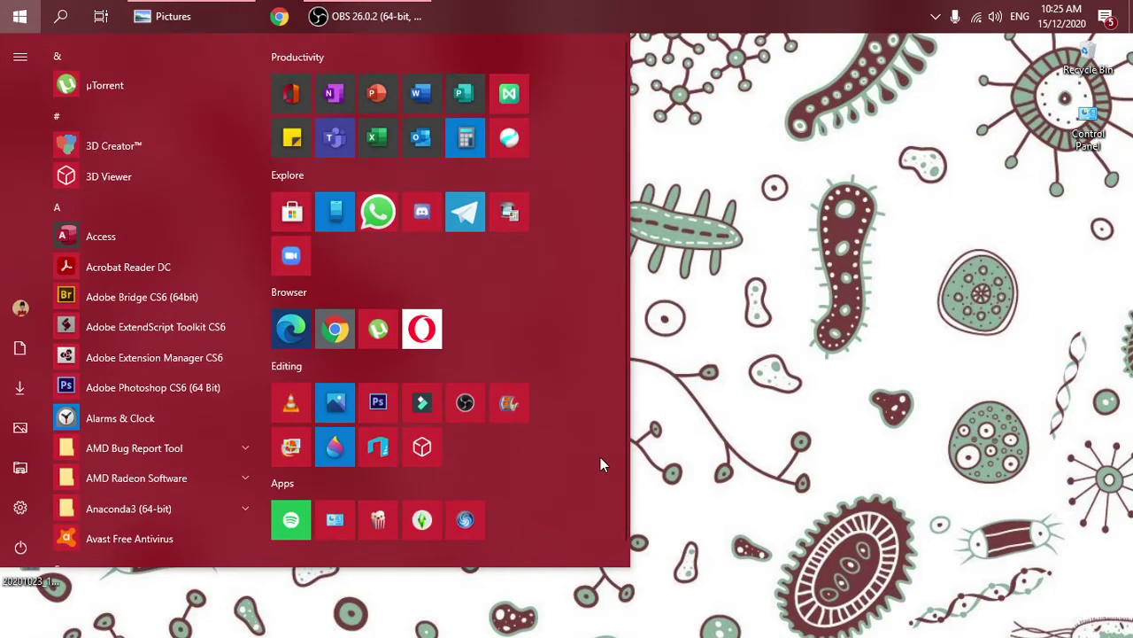
click(378, 448)
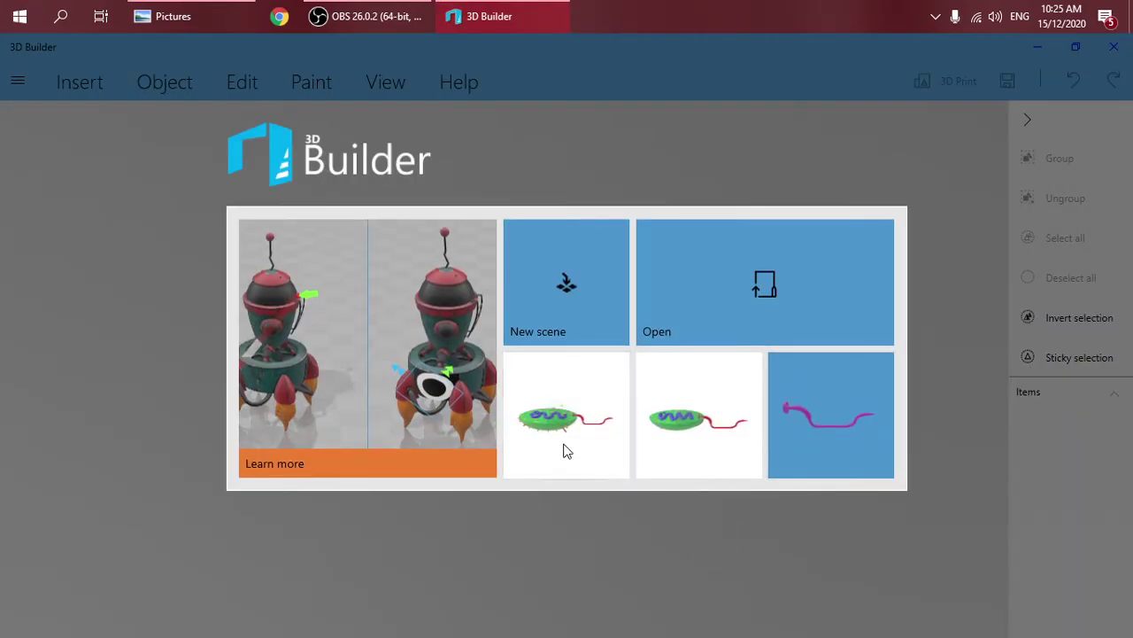
click(564, 450)
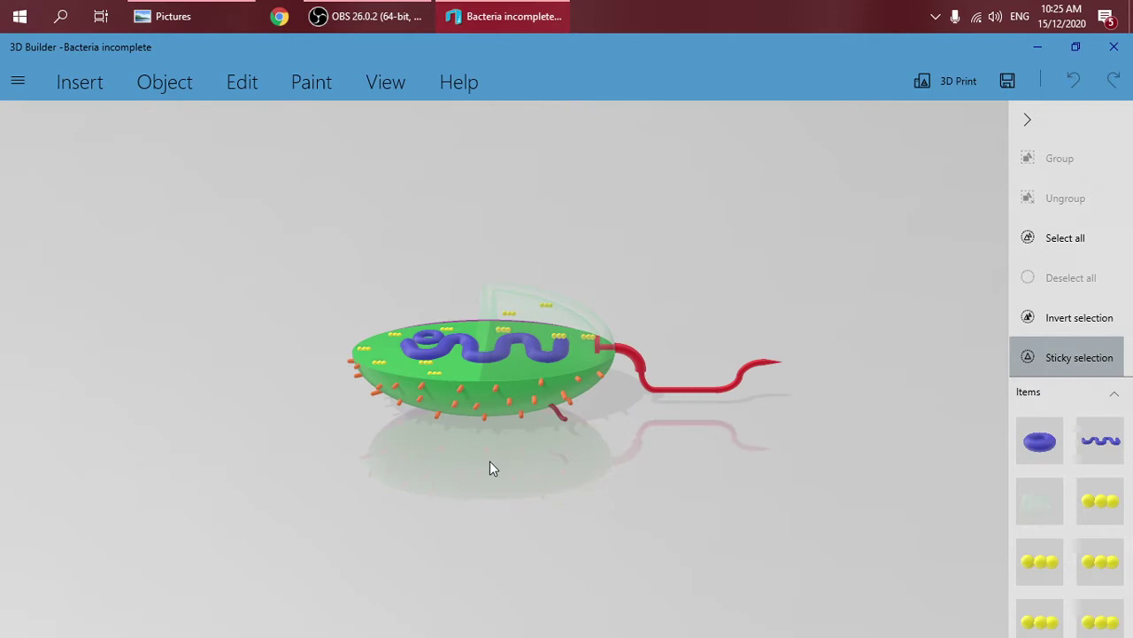
Try displaying the grid labels around the bacteria model
click(380, 82)
click(726, 126)
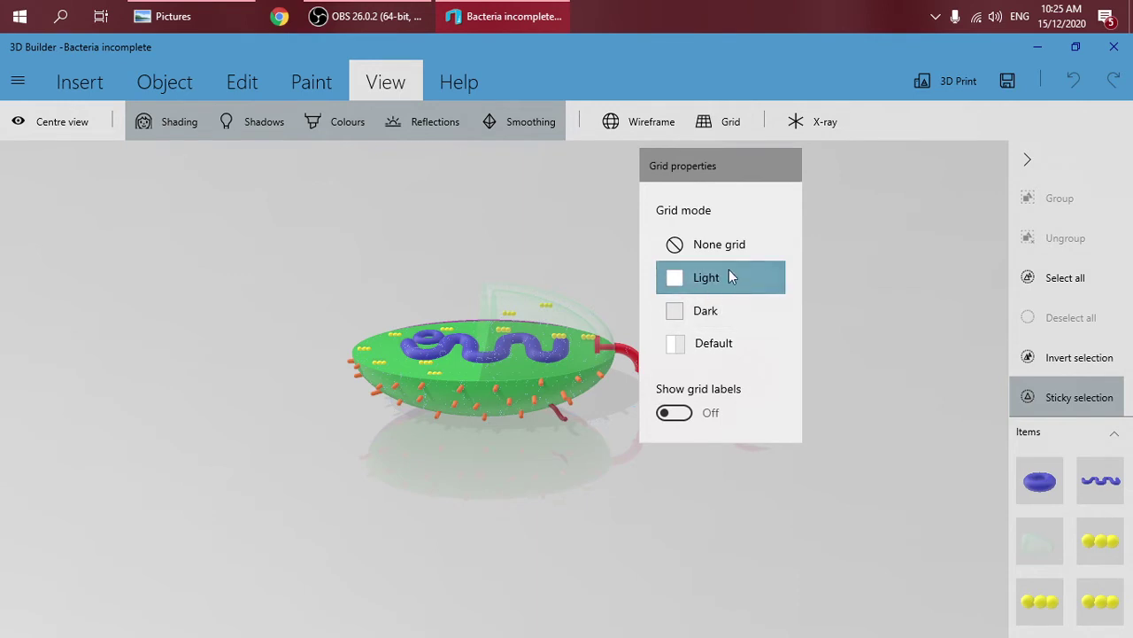
click(683, 412)
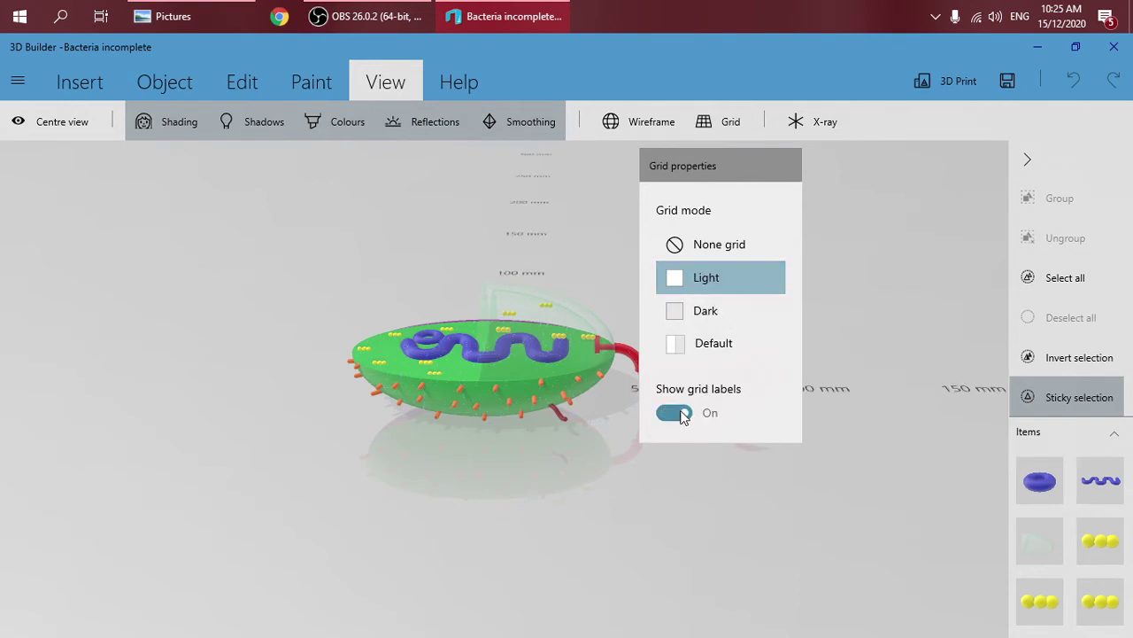
click(682, 411)
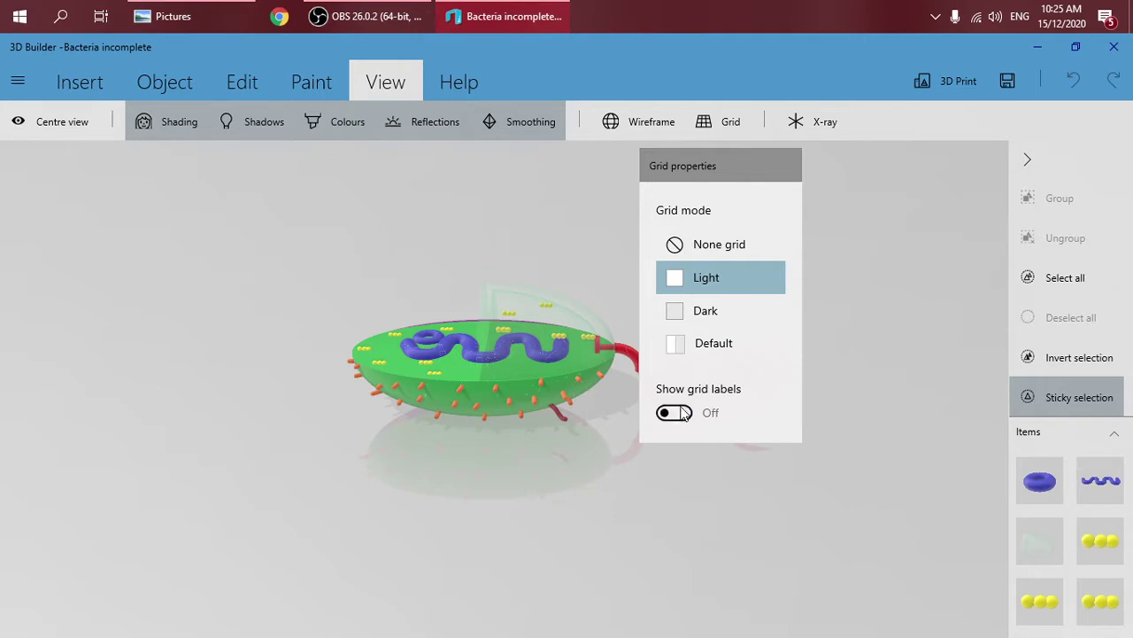
click(431, 484)
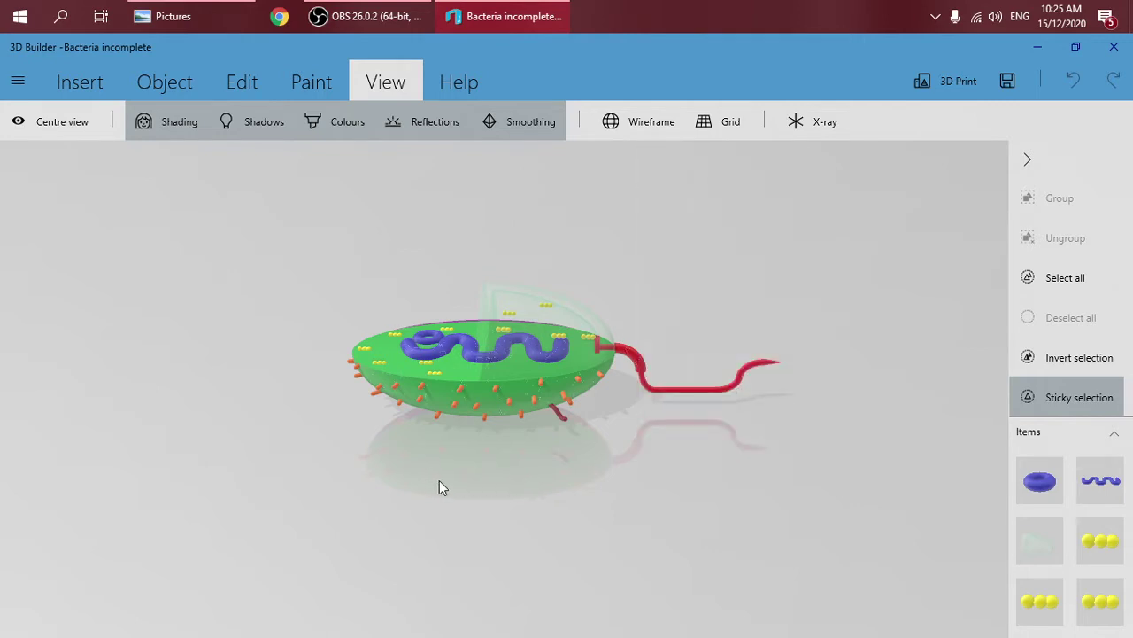
Frame the whole bacteria model, including its red tail, large and at a slight angle
drag(440, 482, 535, 469)
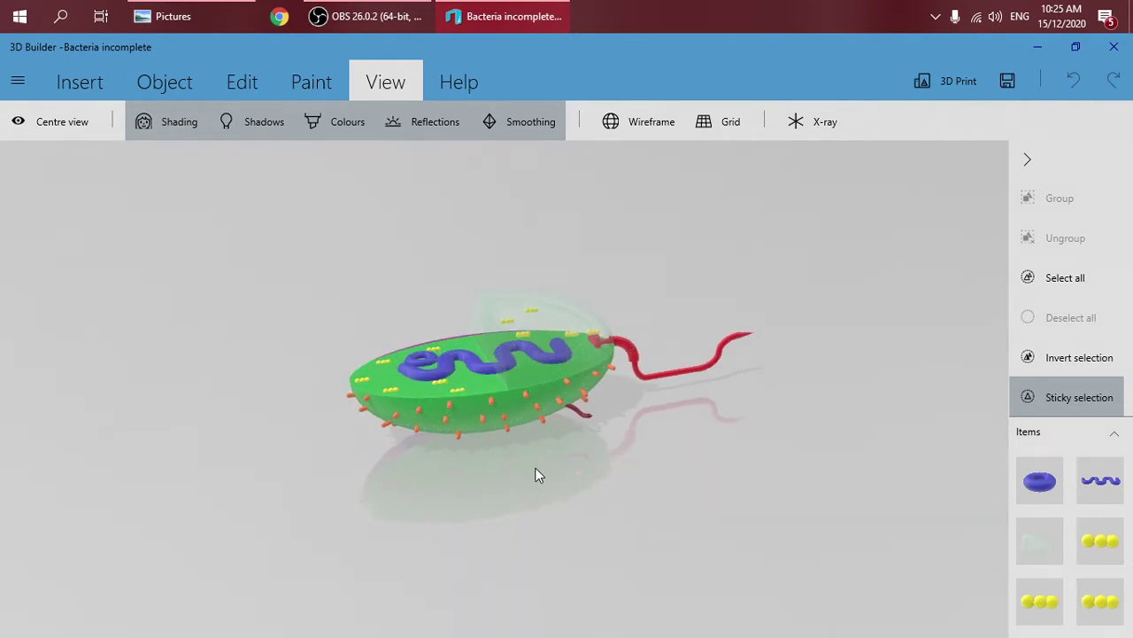
scroll(531, 487, up, 5)
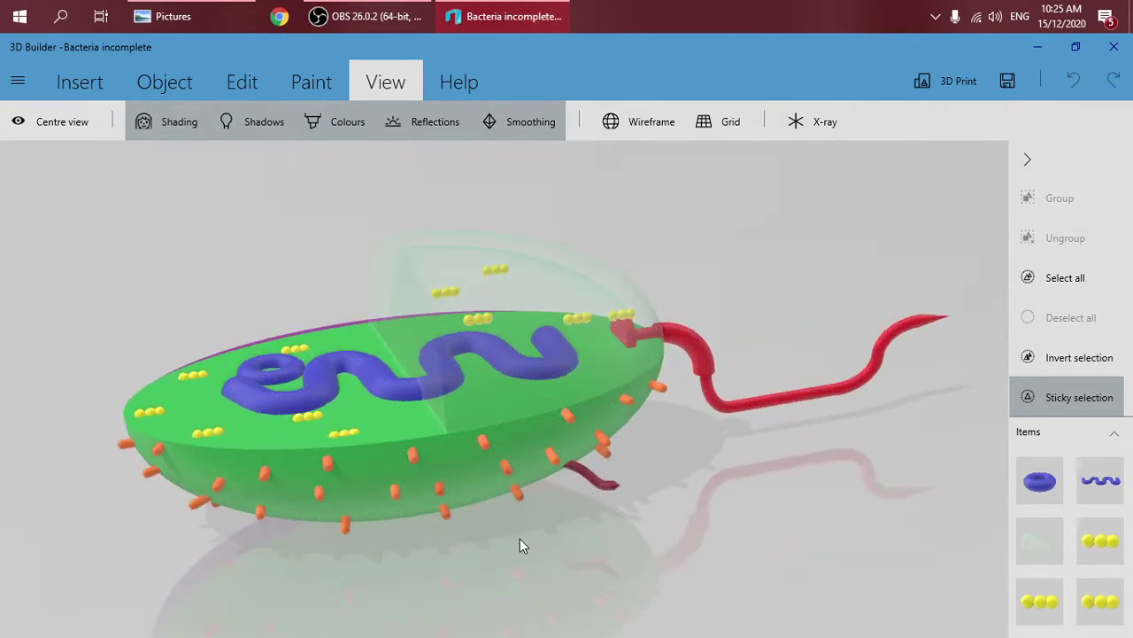
scroll(520, 542, up, 2)
mouse_move(513, 553)
mouse_down()
mouse_move(499, 559)
mouse_move(520, 565)
mouse_up()
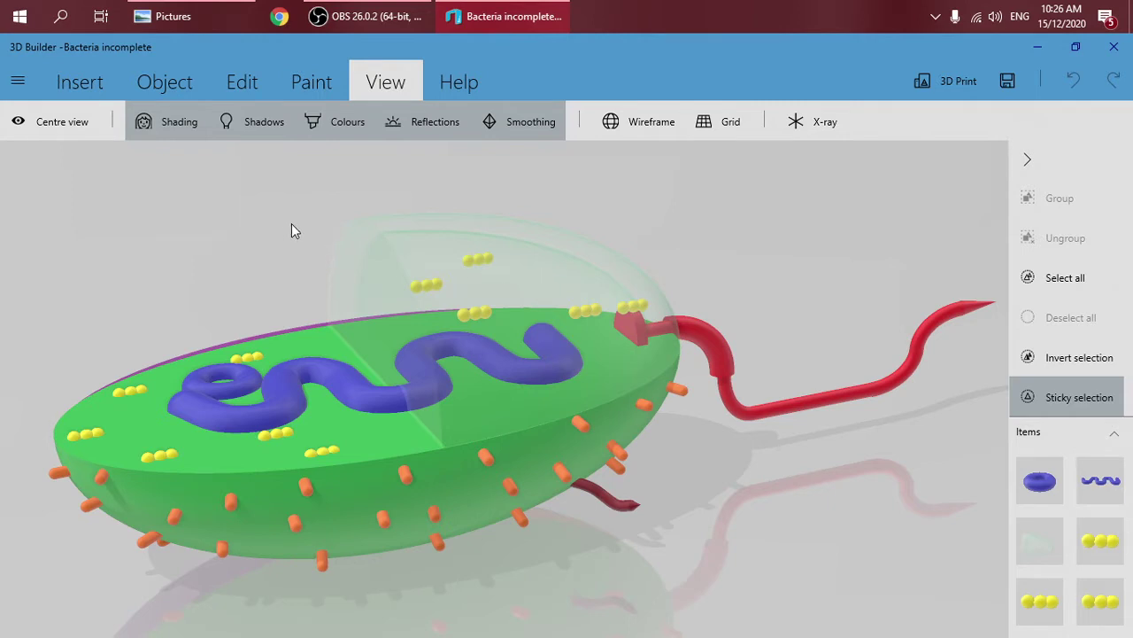
Open Snipping Tool and capture a rectangular snip of the viewport containing the whole bacteria model
click(61, 16)
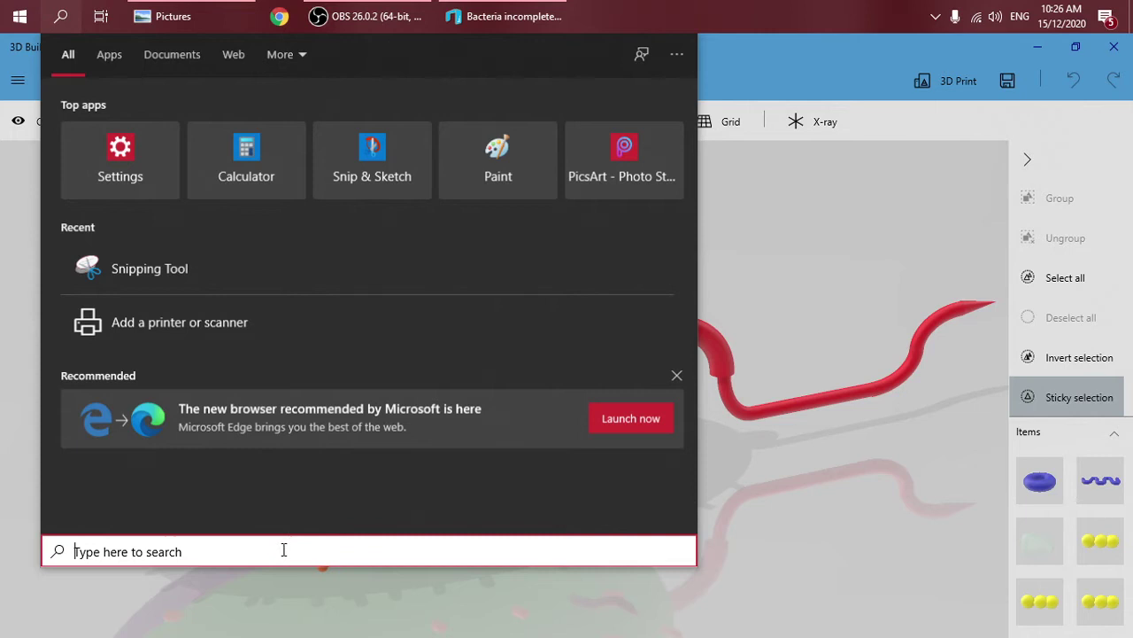
text(s)
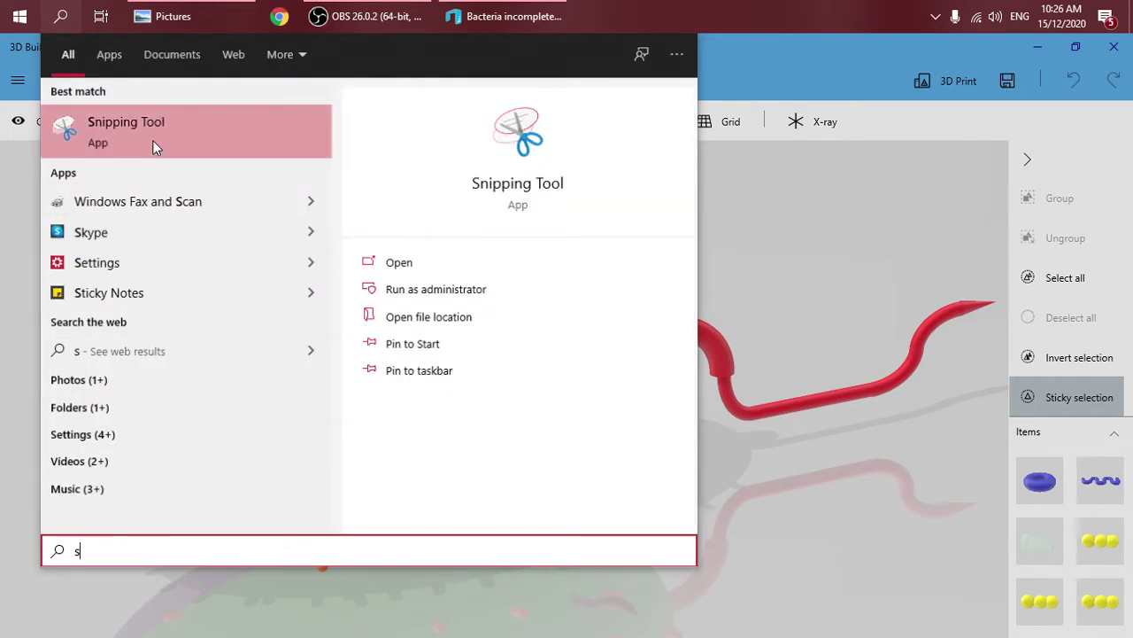
click(81, 145)
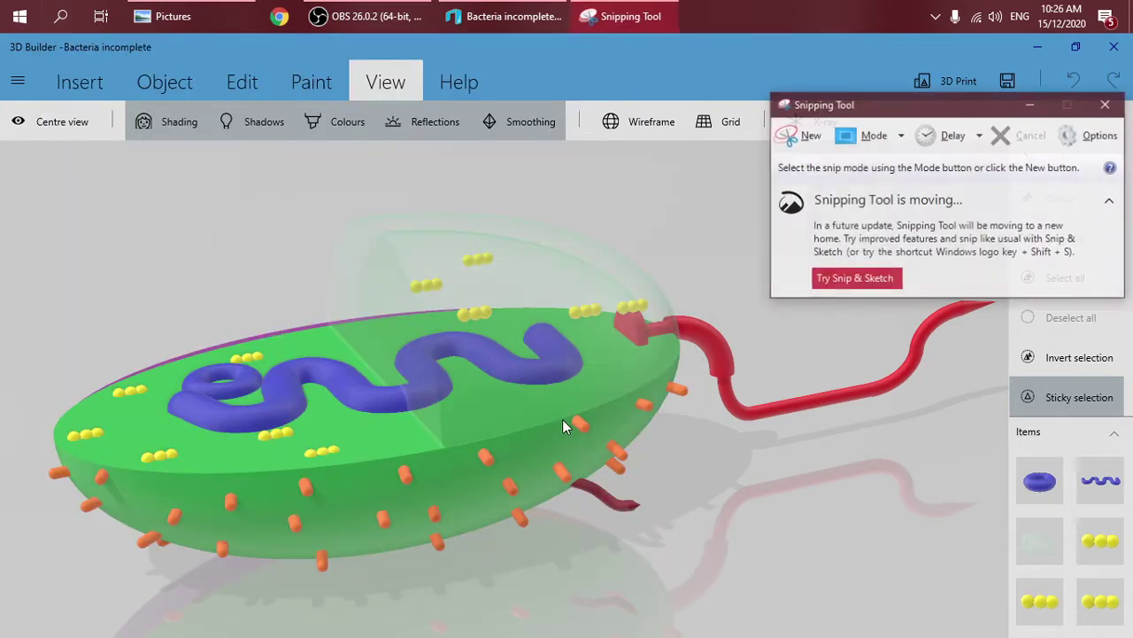
click(804, 136)
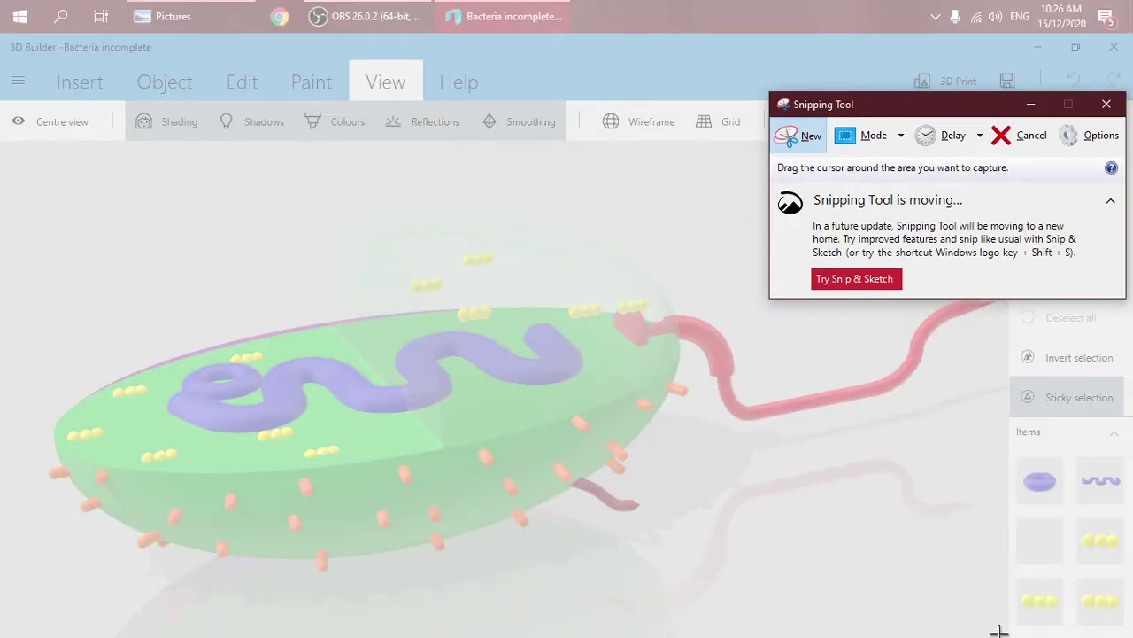
drag(1004, 631, 21, 162)
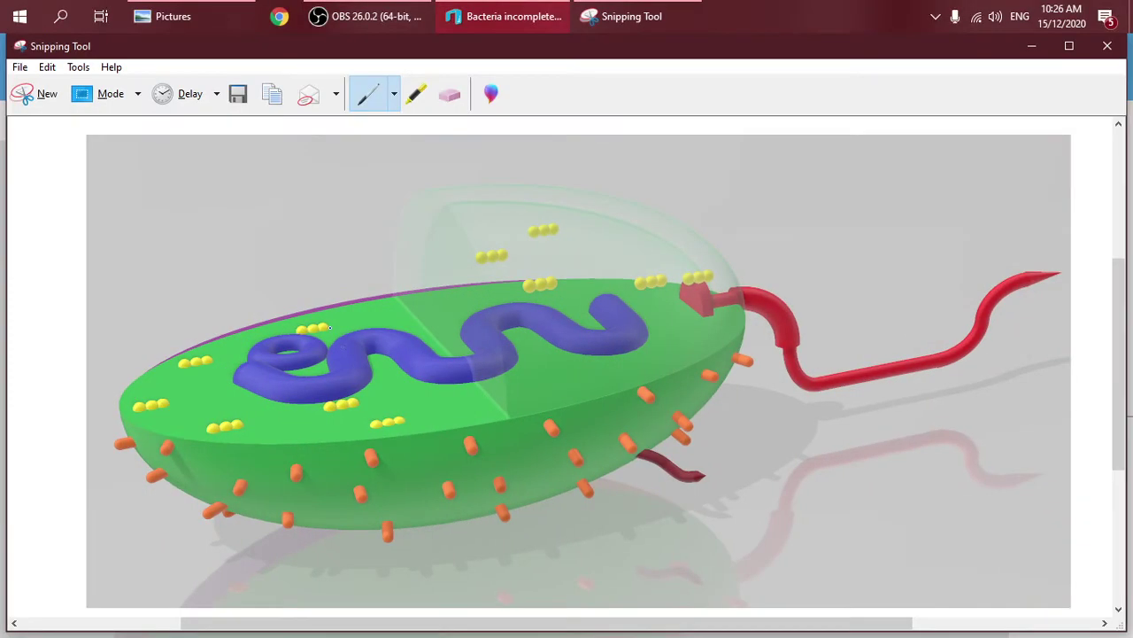
Transfer the snip to Paint 3D and cut out the bacteria with Magic select, removing the reflection beneath it from the cutout
click(496, 92)
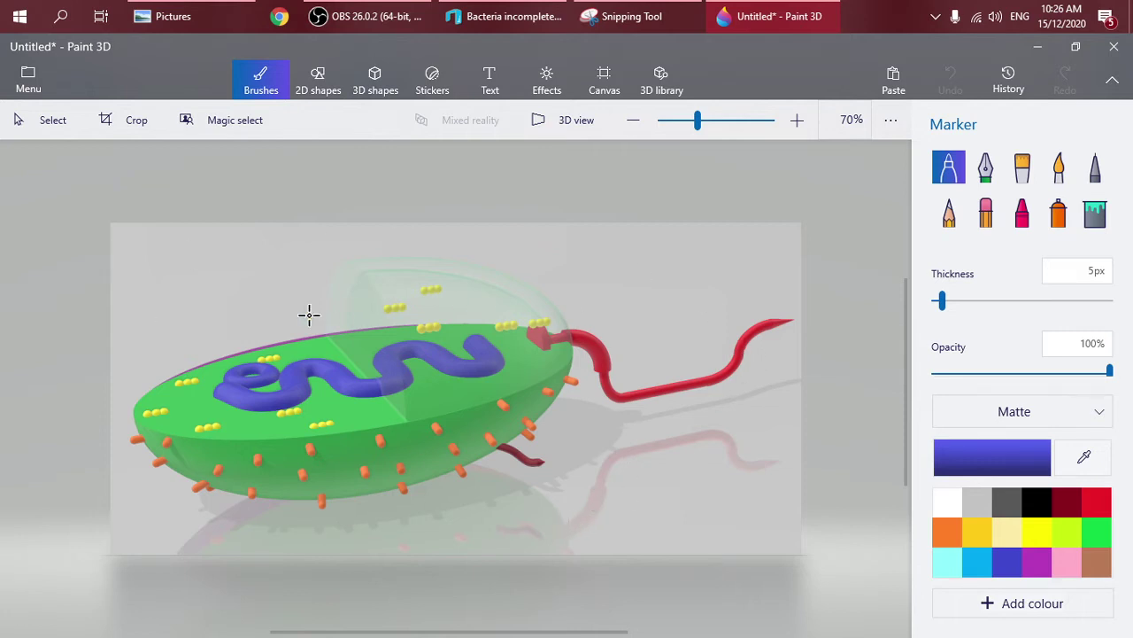
click(232, 126)
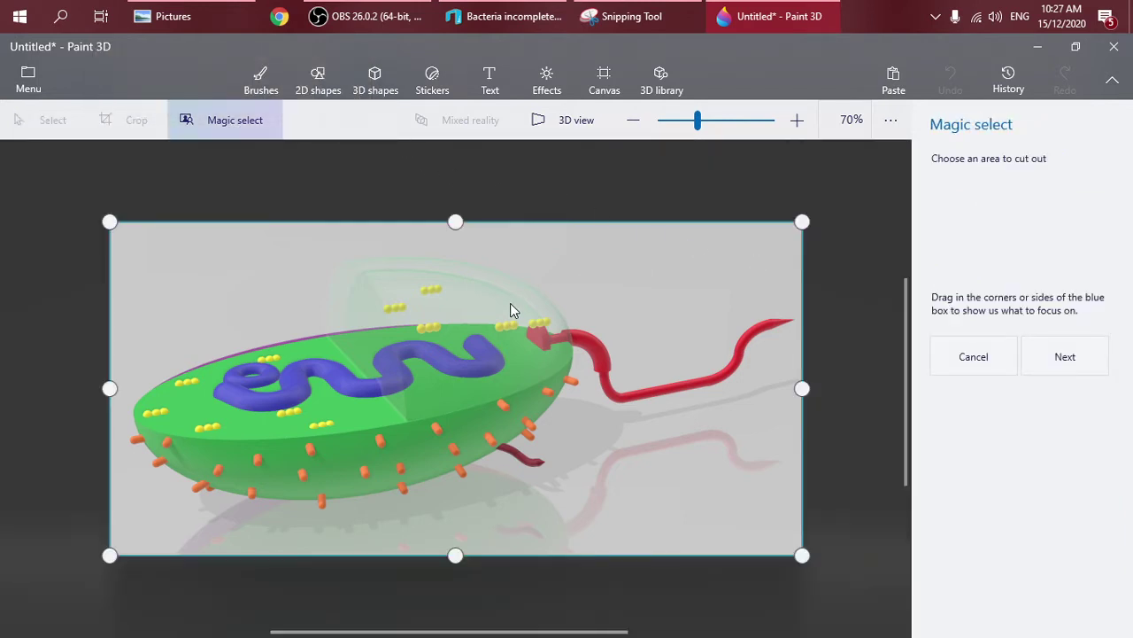
click(1062, 364)
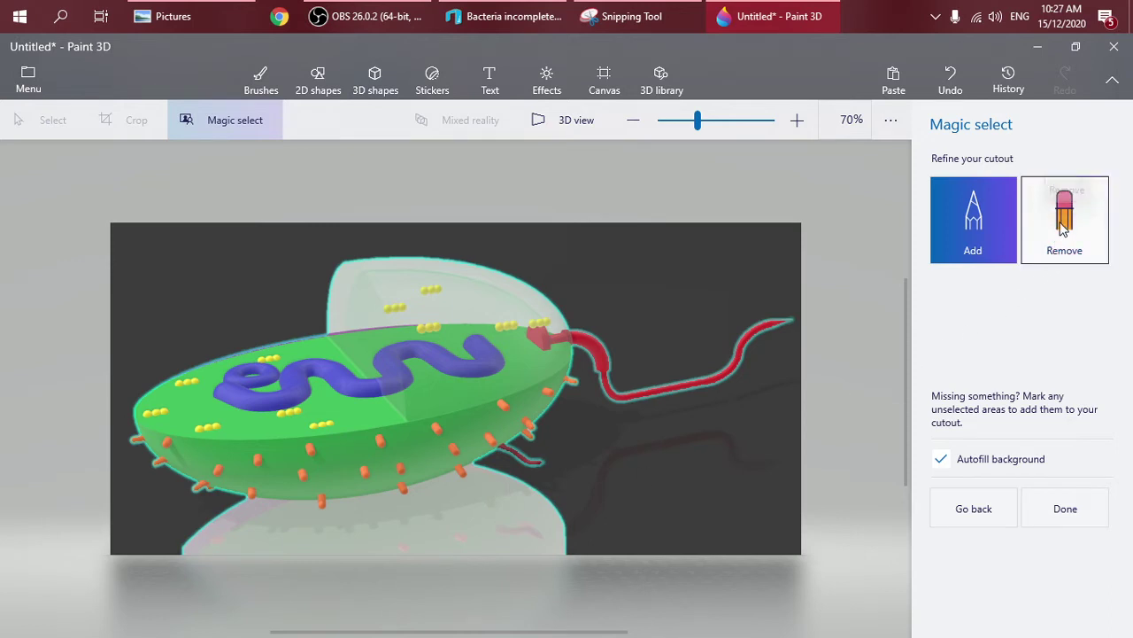
click(1058, 253)
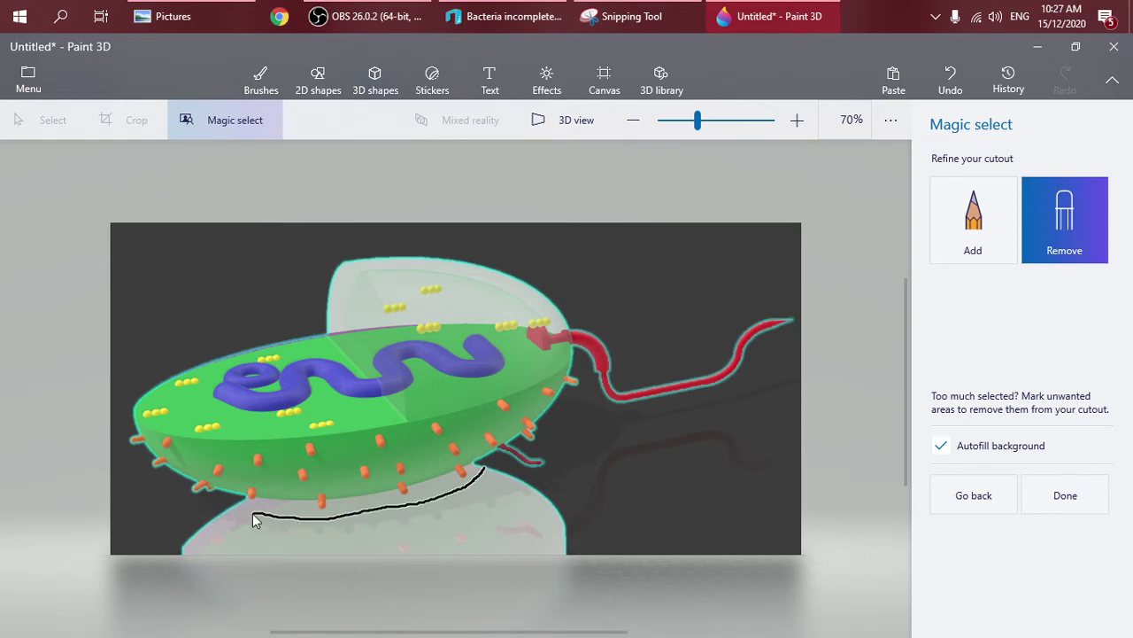
drag(253, 513, 231, 510)
drag(233, 517, 232, 516)
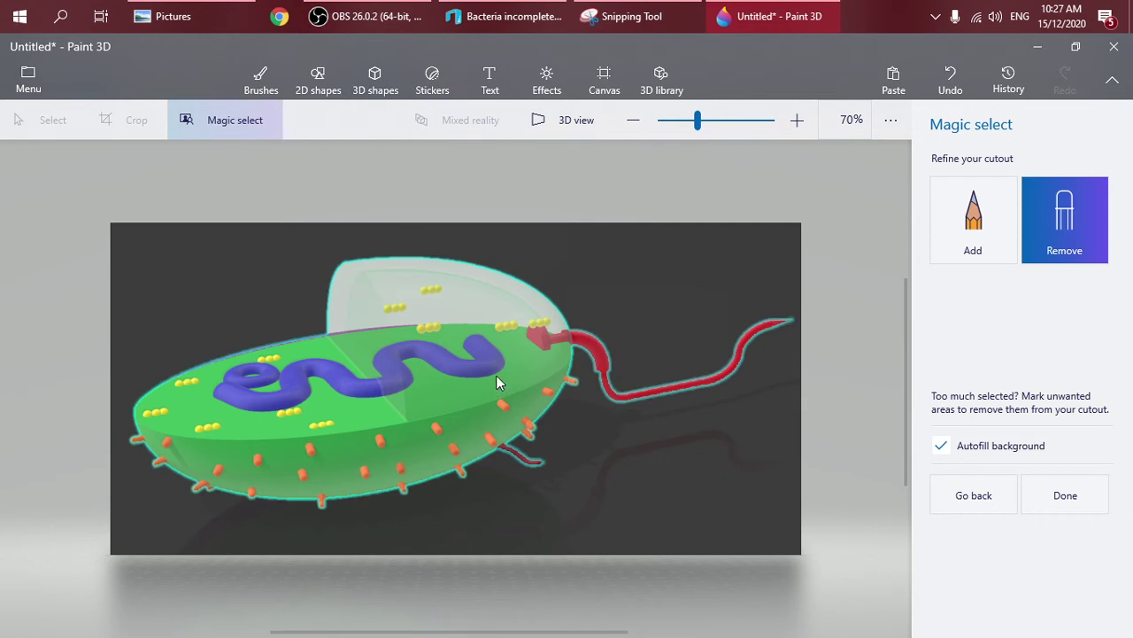
click(1092, 503)
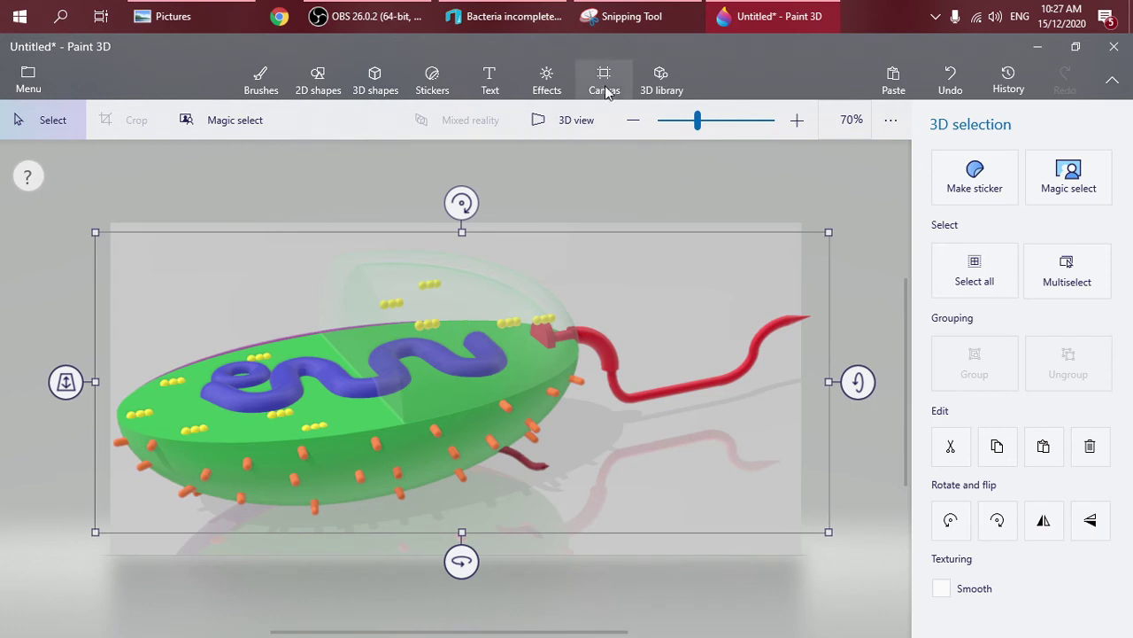
Make the canvas transparent and hide it so only the bacteria cutout remains
click(606, 87)
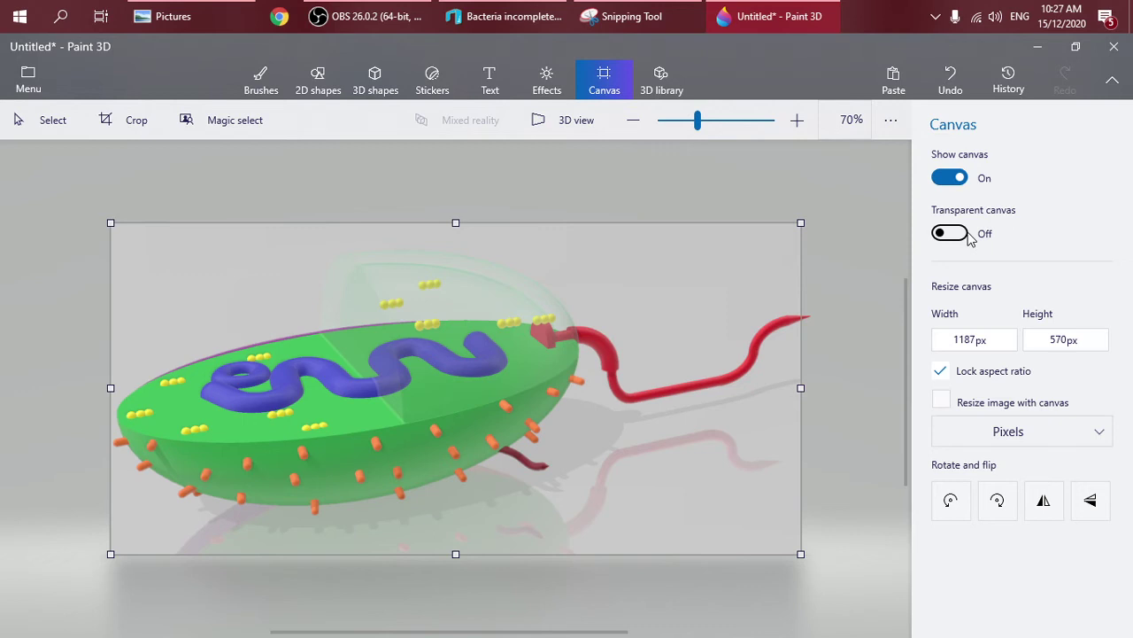
click(966, 235)
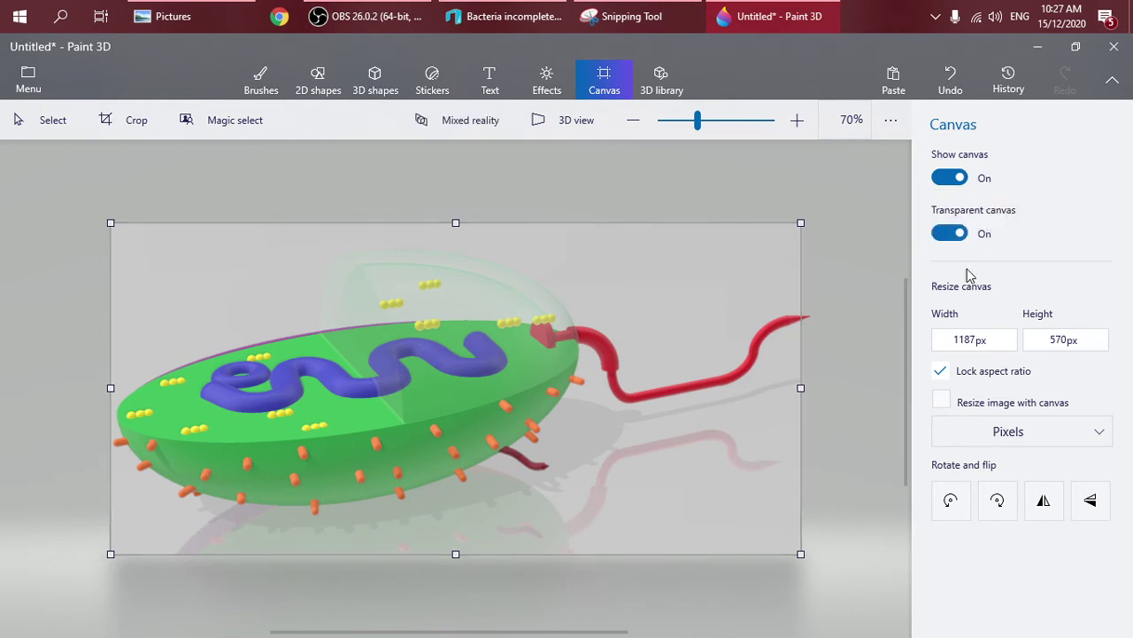
click(962, 180)
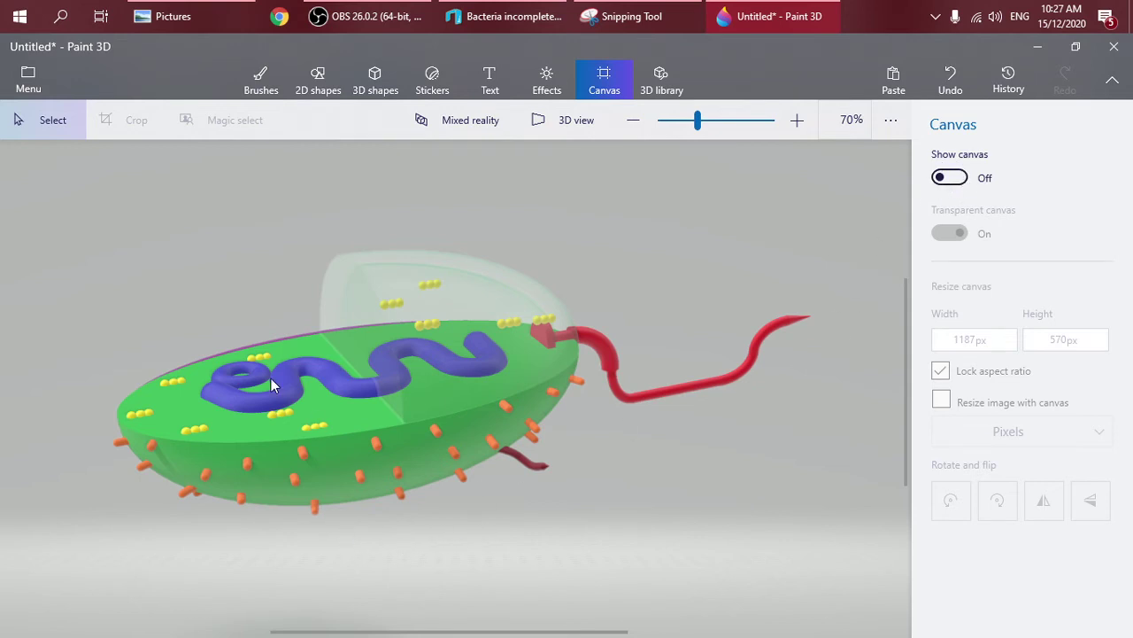
Save the cutout as a PNG image with transparency, named B1, in the Pictures folder
click(33, 84)
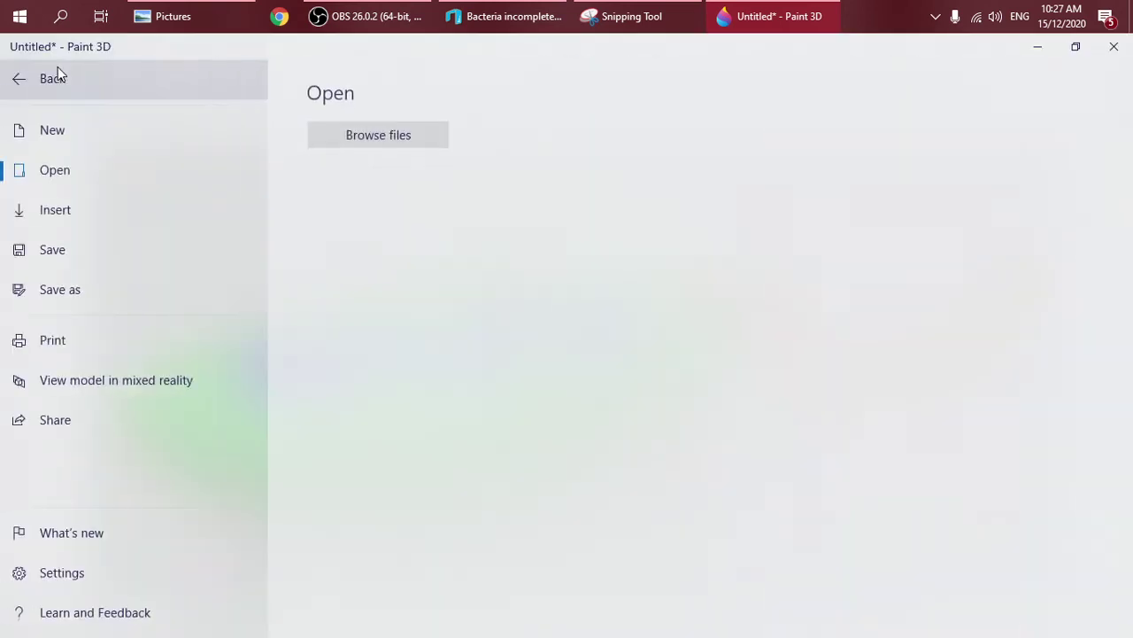
click(101, 291)
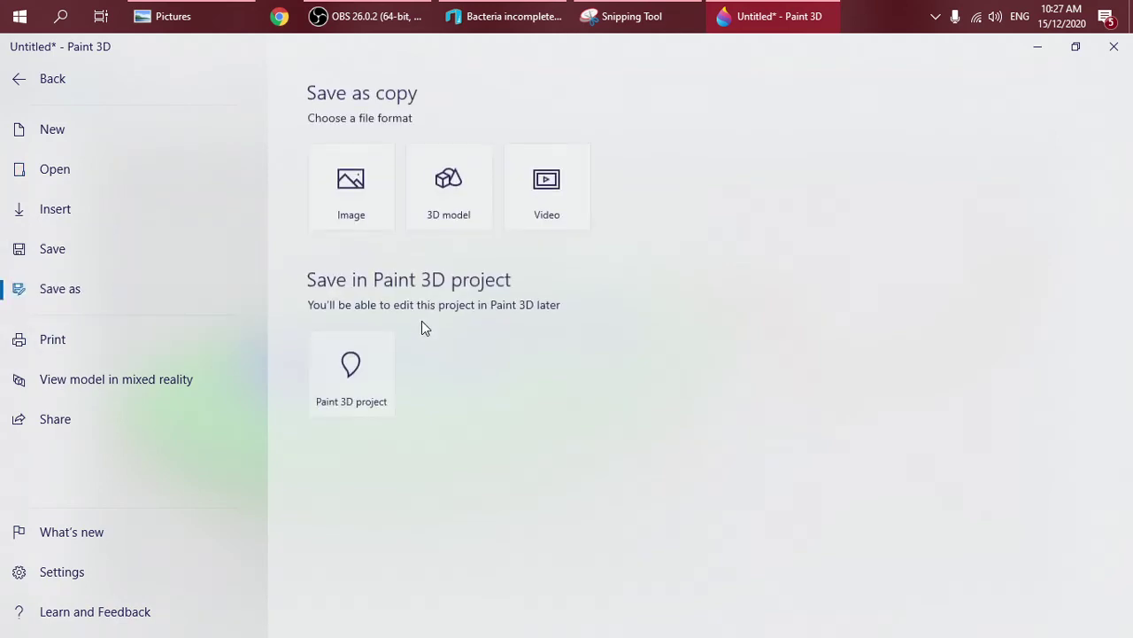
click(358, 193)
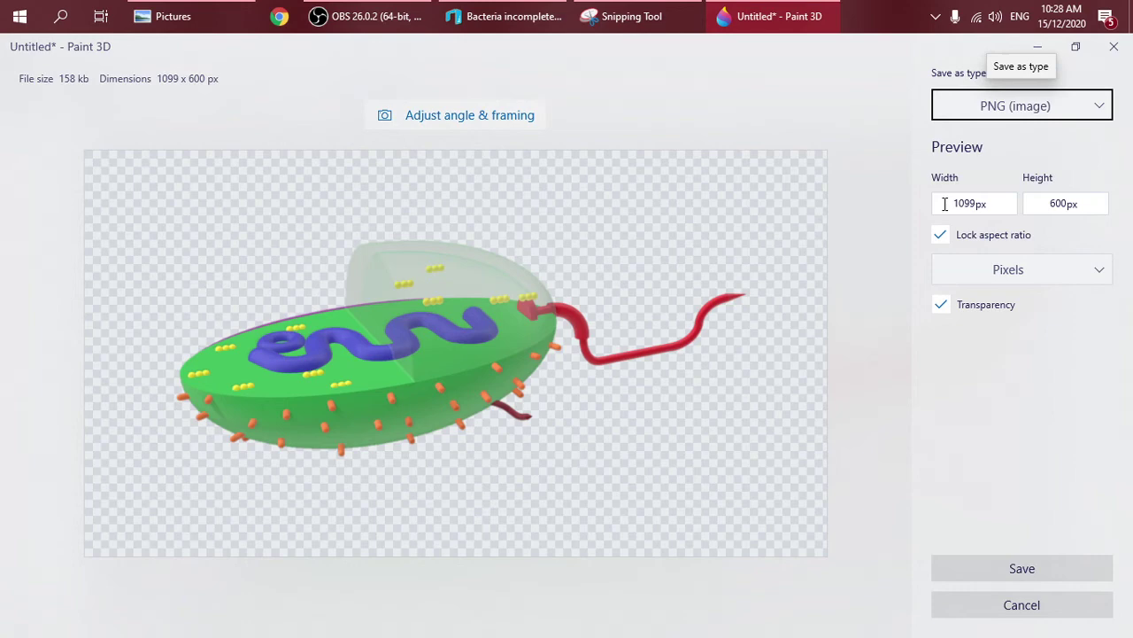
click(1018, 107)
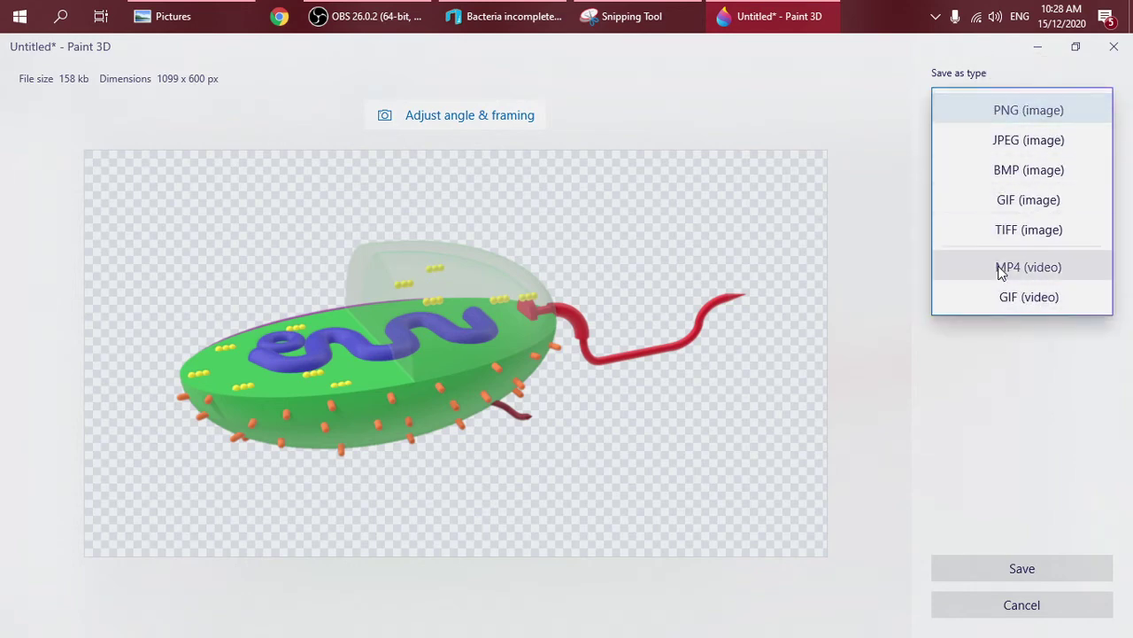
click(1031, 112)
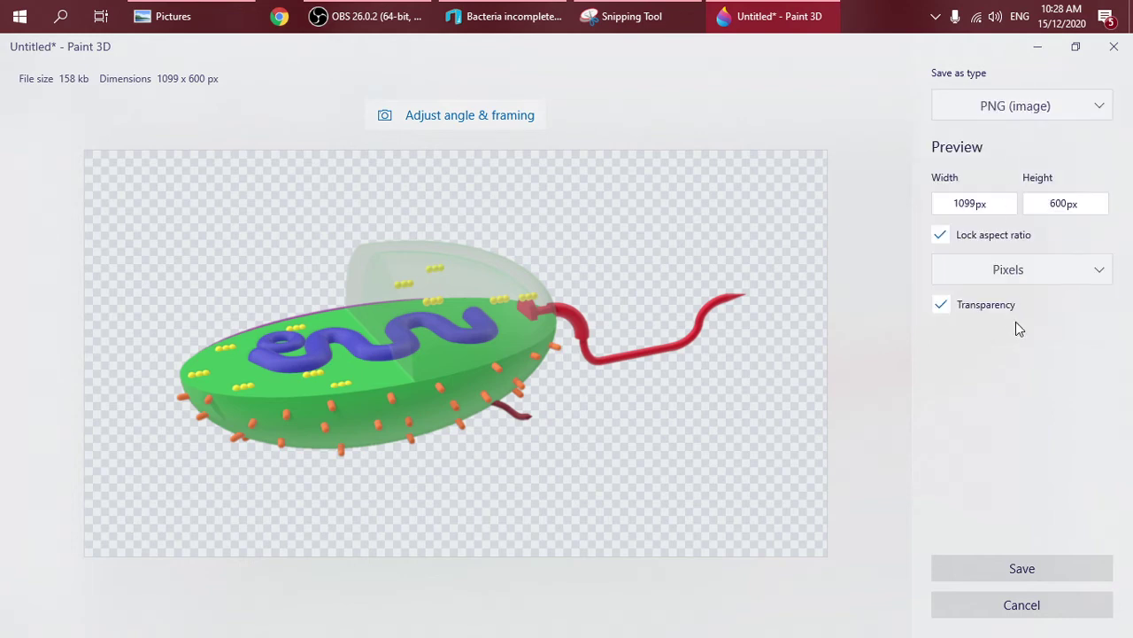
click(942, 306)
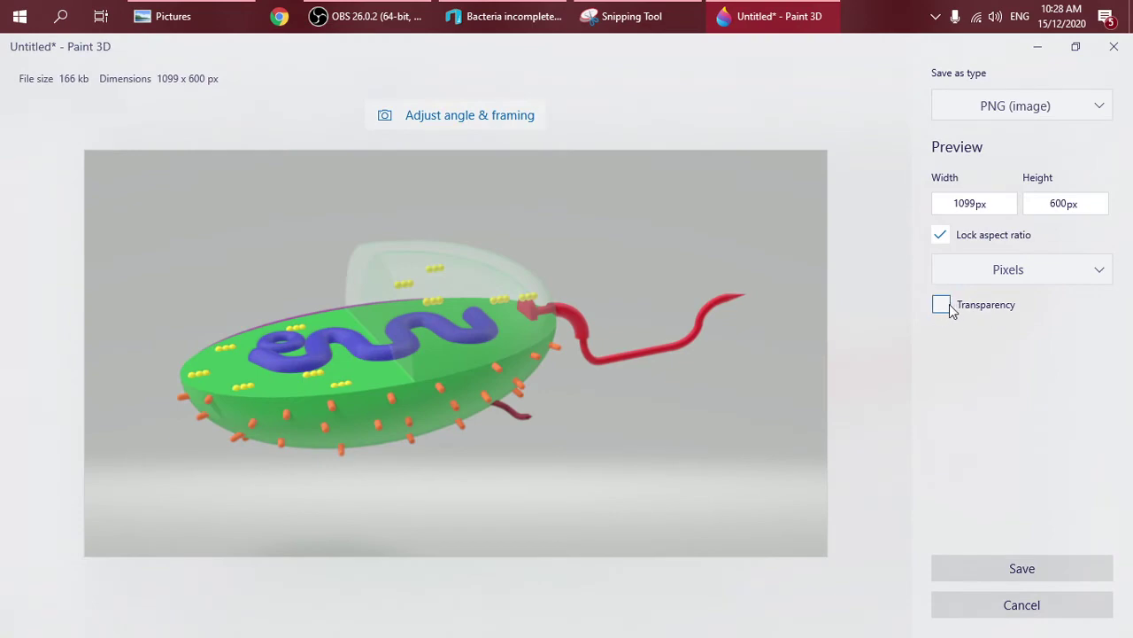
click(941, 306)
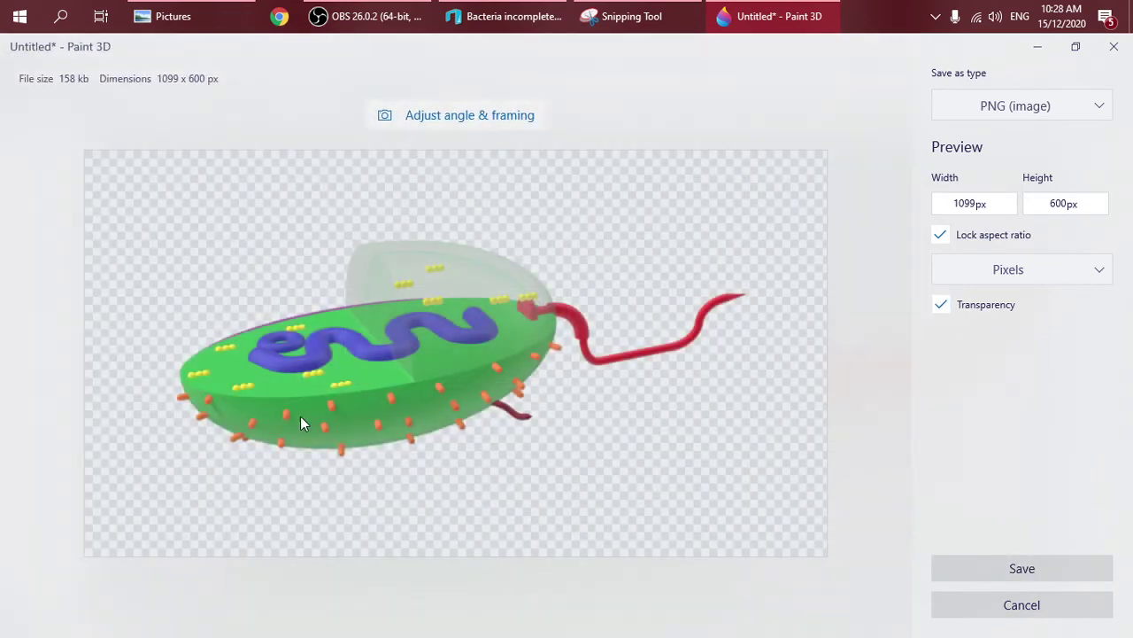
click(941, 565)
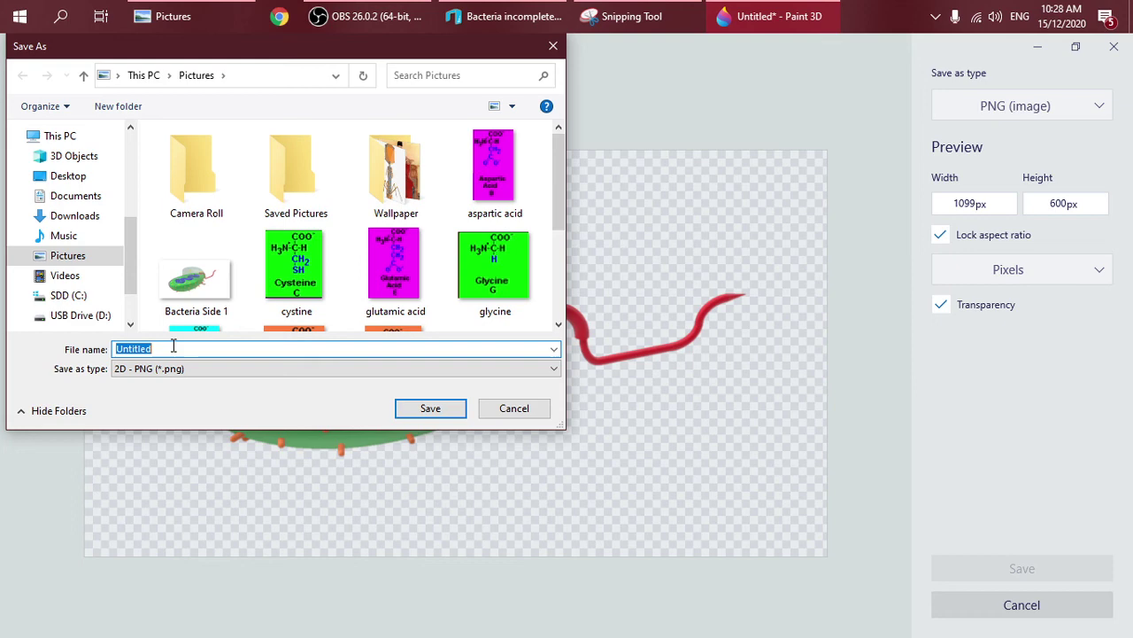
text(B1)
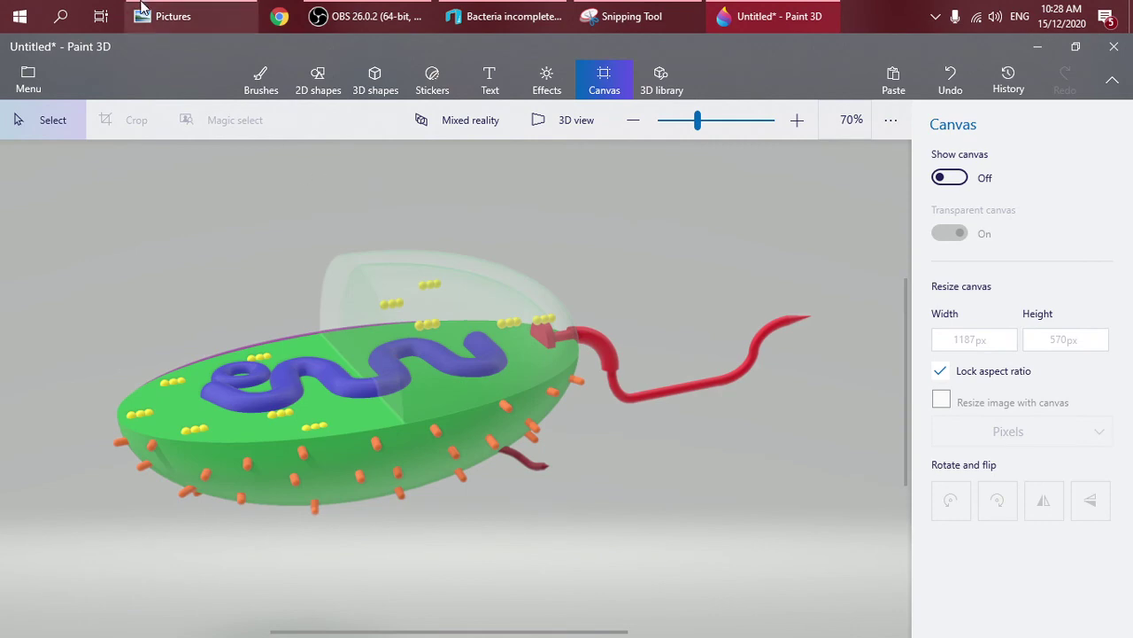
Open the B1 image from the Pictures folder and view it in a maximised window
click(168, 16)
double_click(937, 312)
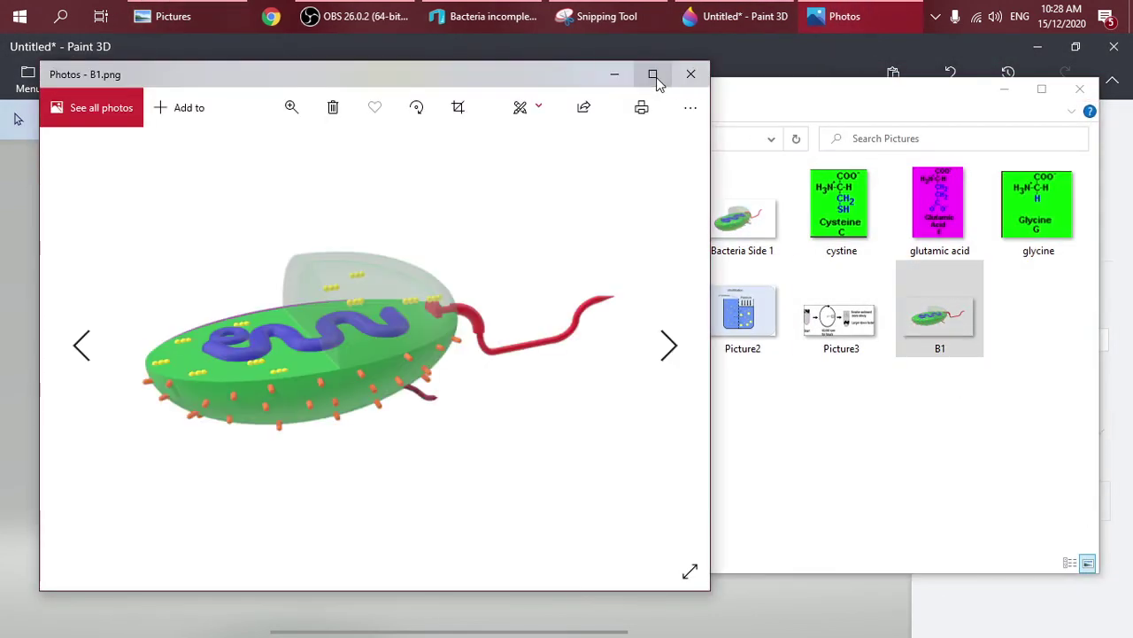
click(652, 74)
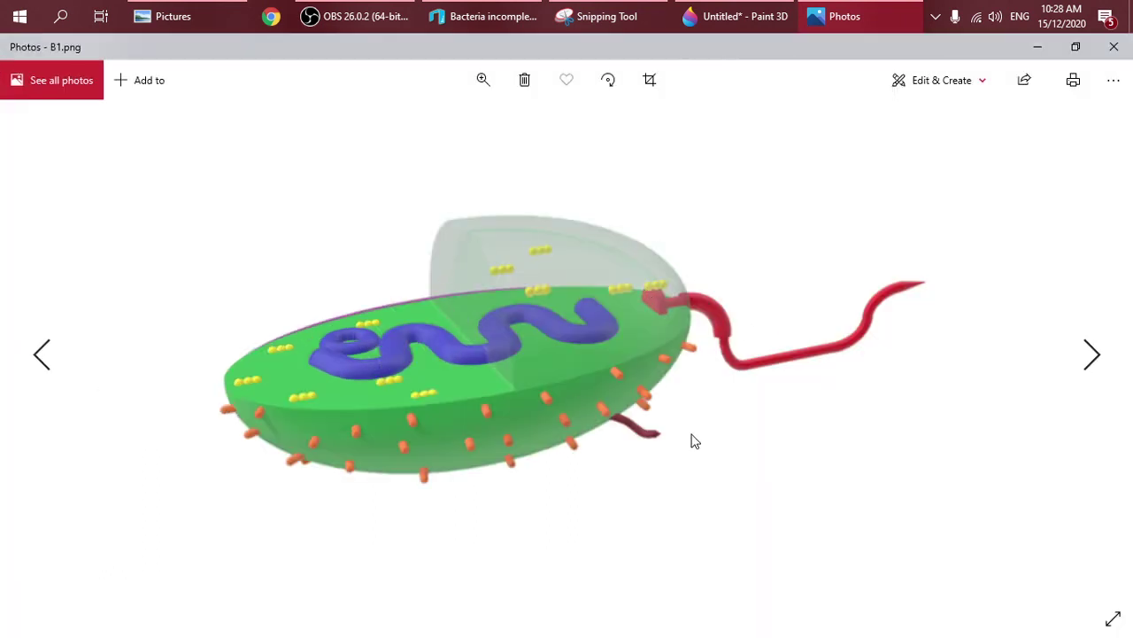